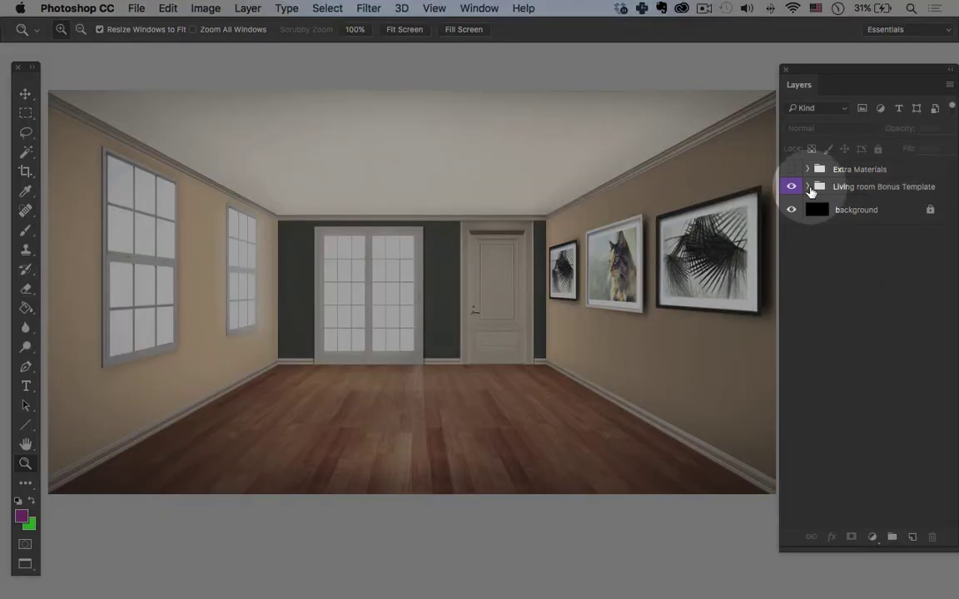
Expand the template's walls > Leftwall_ groups and open the left wall smart object
left_click(809, 188)
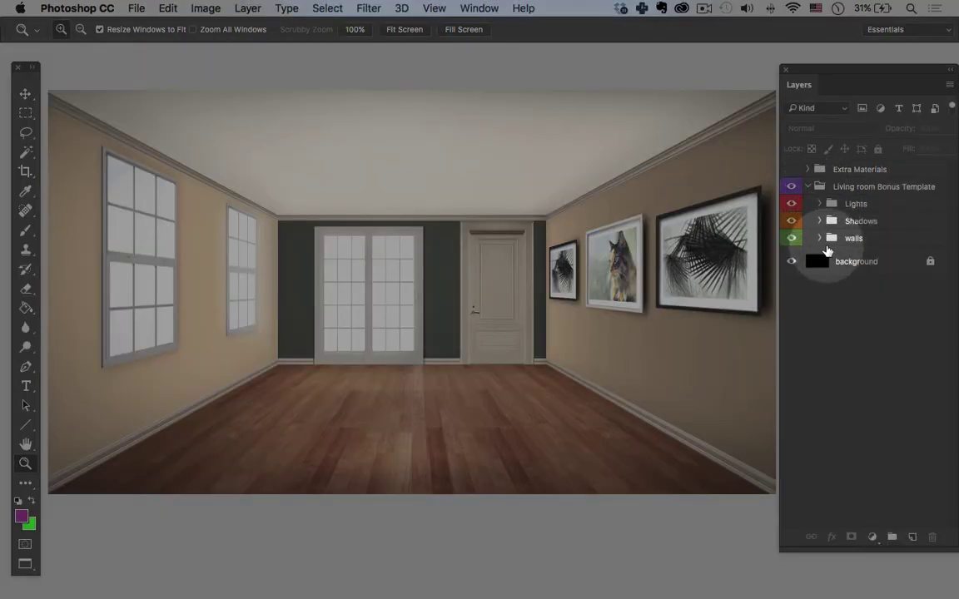
left_click(819, 238)
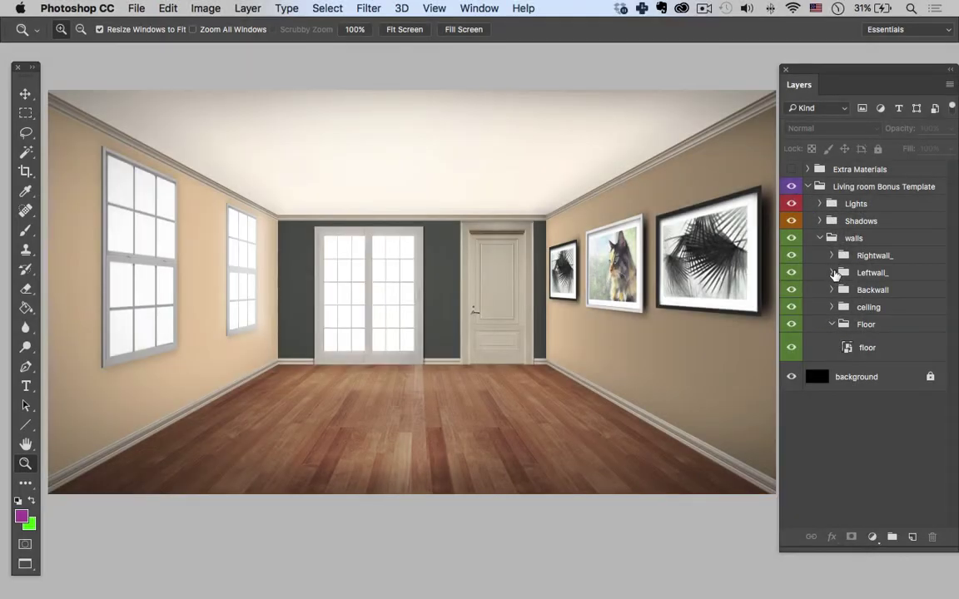
left_click(833, 273)
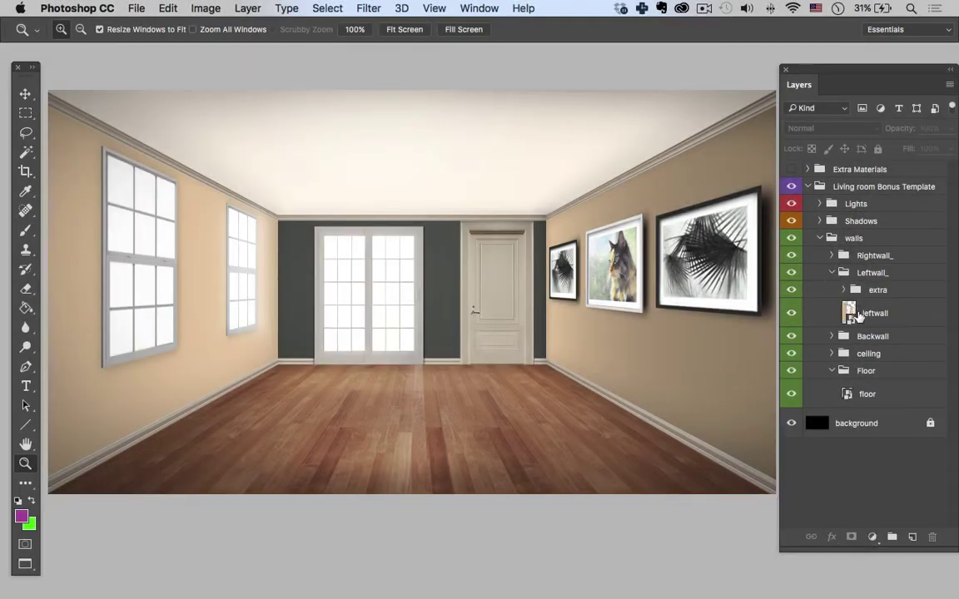
double_click(850, 313)
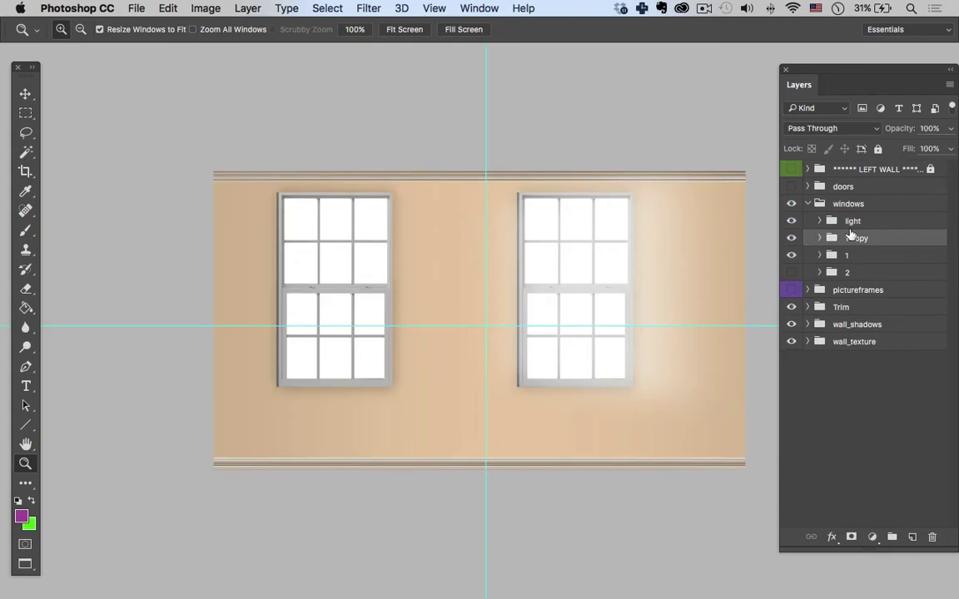
Toggle the windows, trim, shadows and wall texture layers off and on to identify them
left_click(806, 205)
left_click(807, 204)
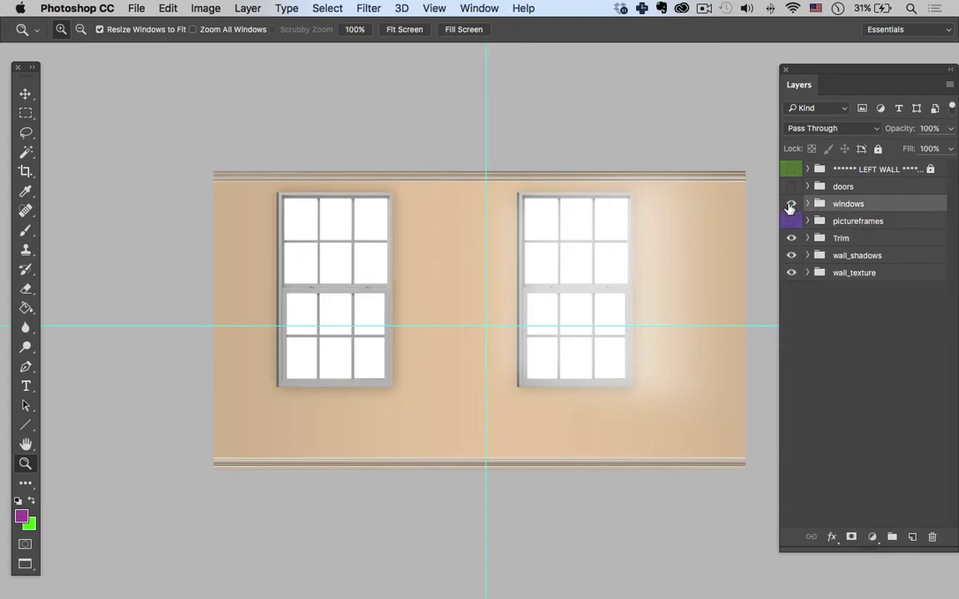
left_click(791, 206)
left_click(792, 206)
left_click(792, 238)
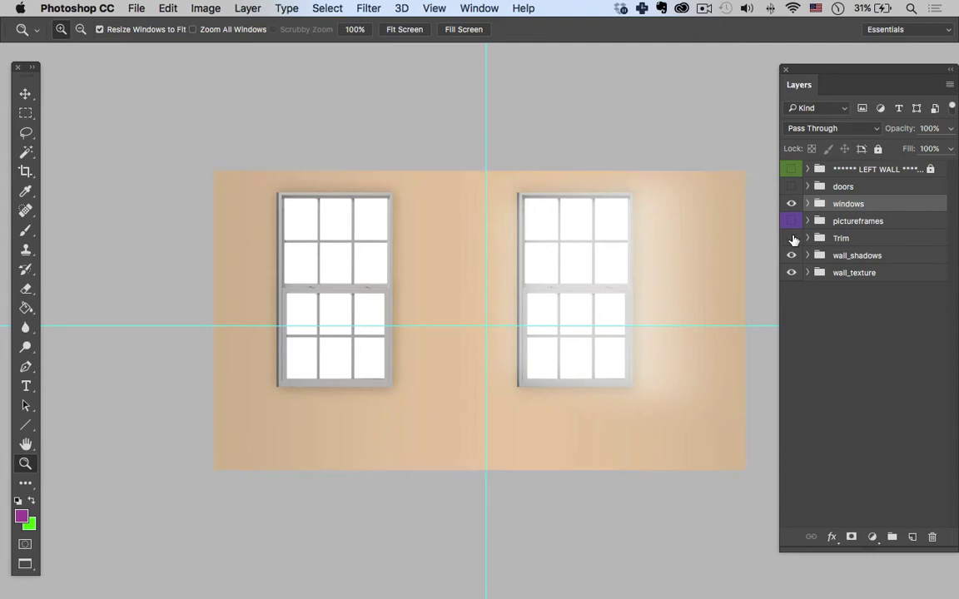
left_click(792, 239)
left_click(791, 256)
left_click(792, 257)
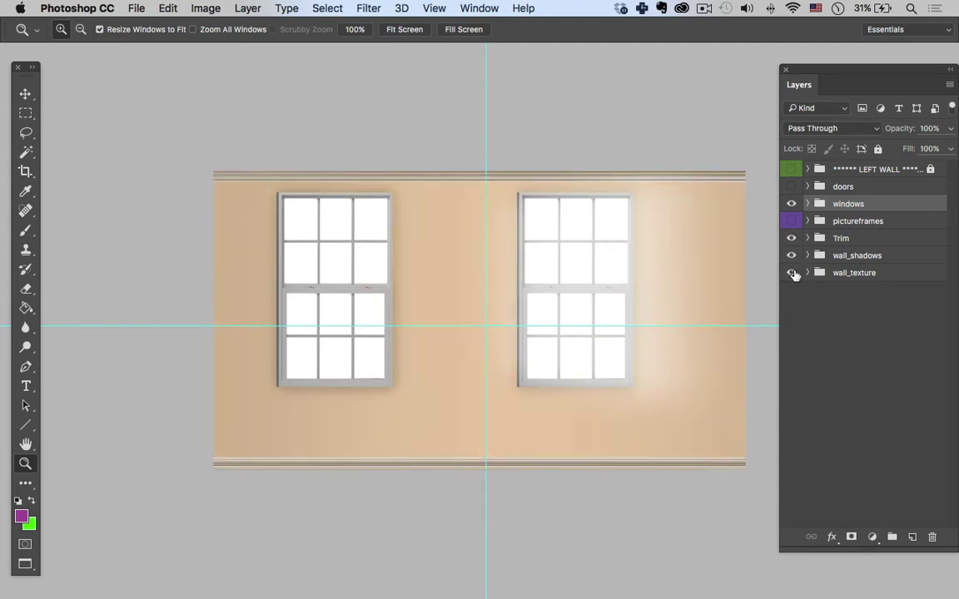
left_click(792, 273)
left_click(791, 273)
Expand Trim > Molding and check the Trim_bottom and Trim top layers
left_click(808, 239)
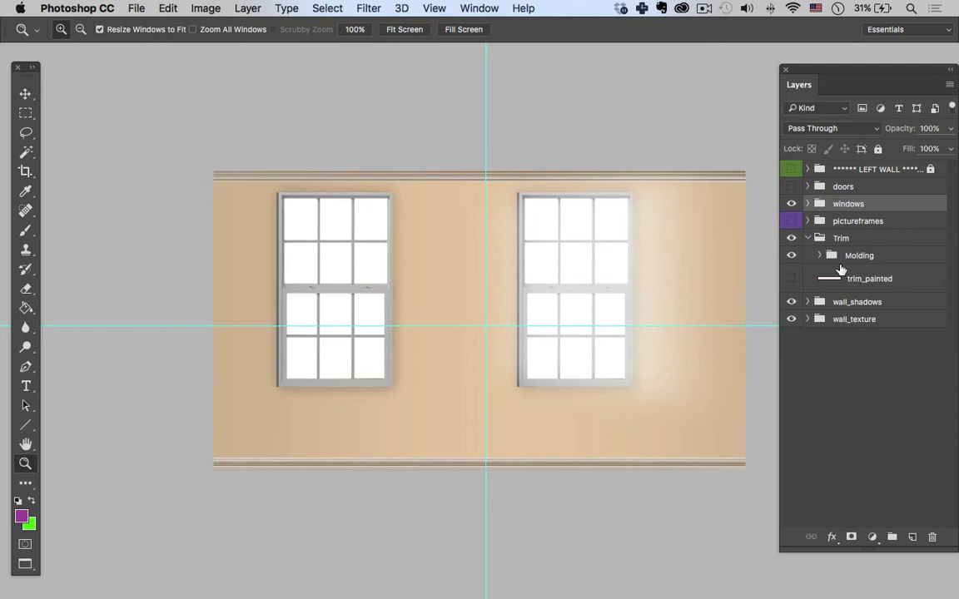
left_click(849, 260)
left_click(820, 255)
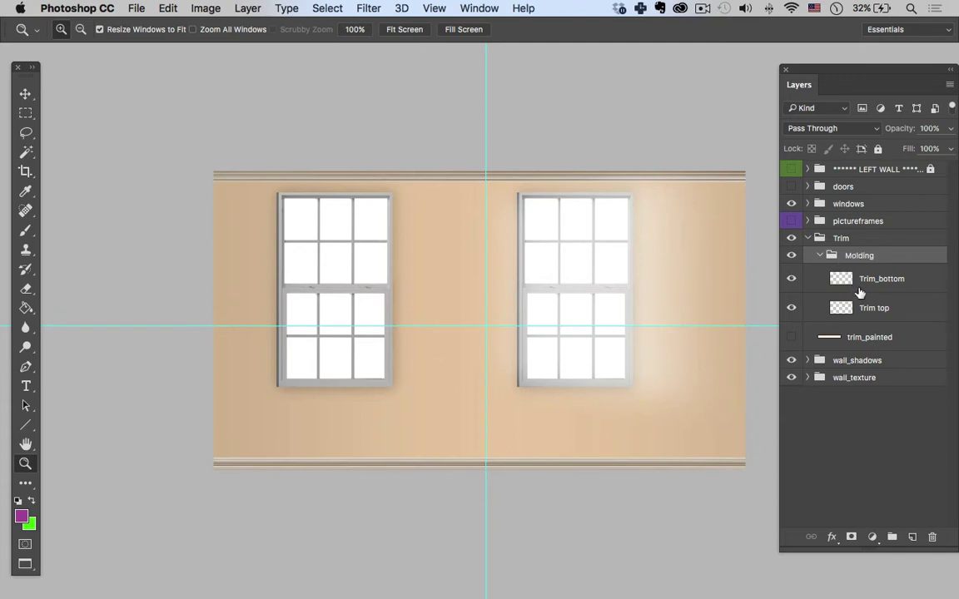
left_click(840, 282)
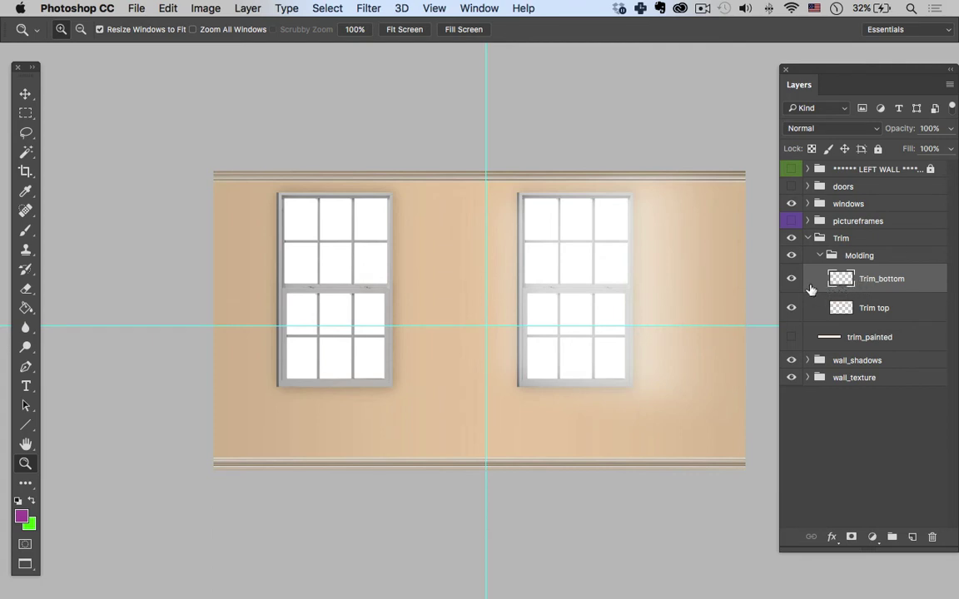
left_click(791, 279)
left_click(791, 280)
left_click(791, 308)
left_click(791, 308)
Hide the guides and load Trim top plus Trim_bottom as one selection
key("super+h")
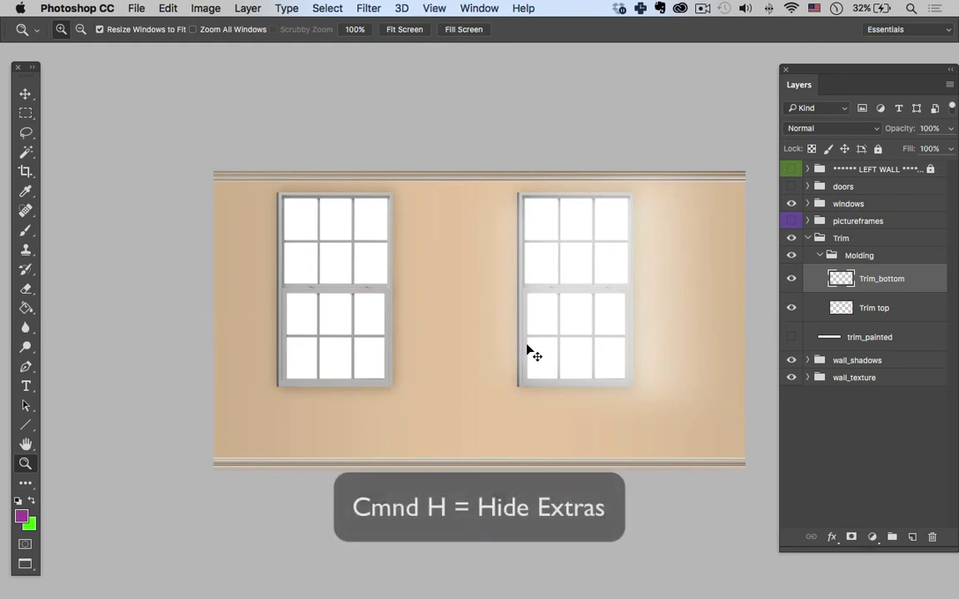
left_click(844, 310)
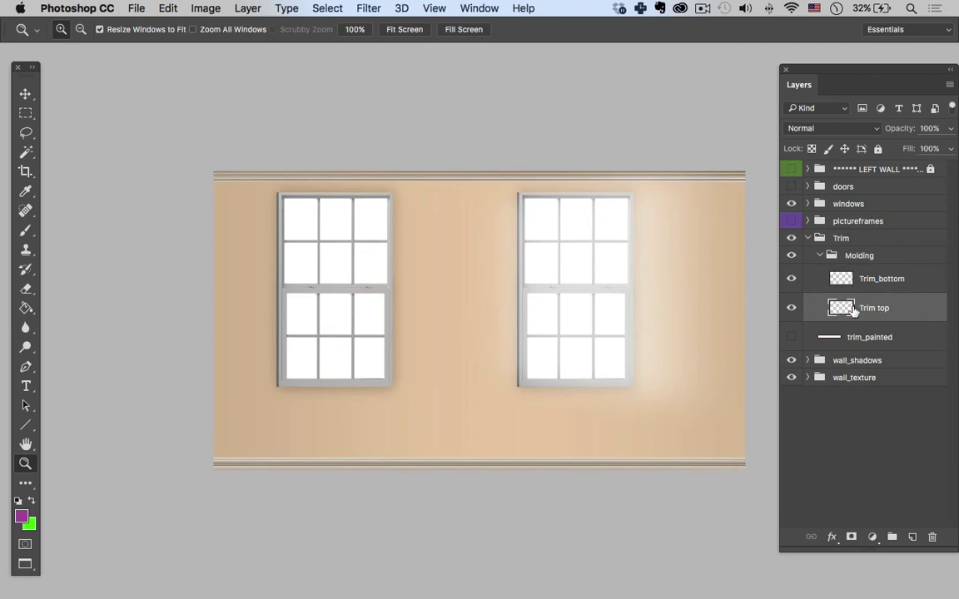
left_click(842, 309, "super")
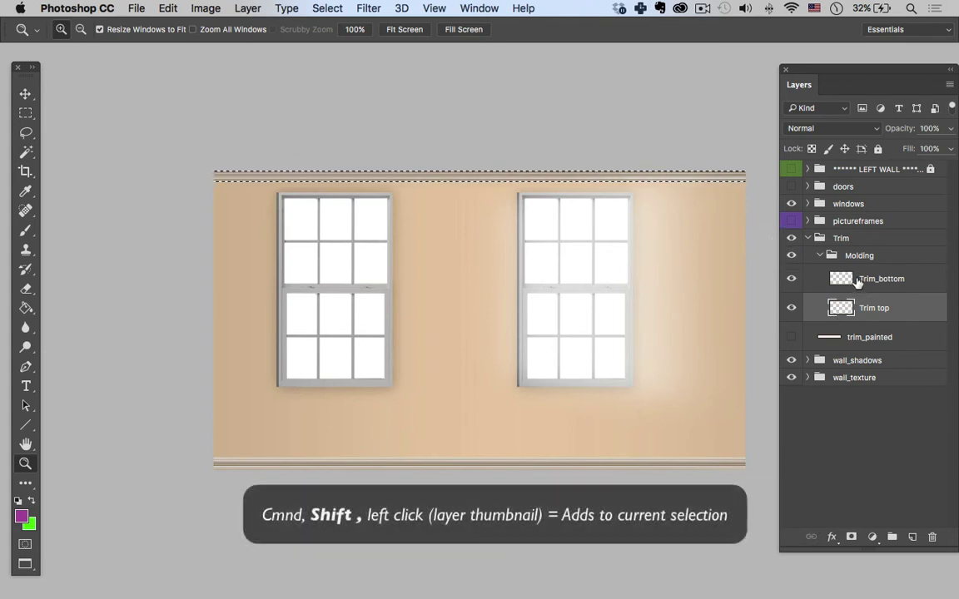
left_click(841, 279, "shift+super")
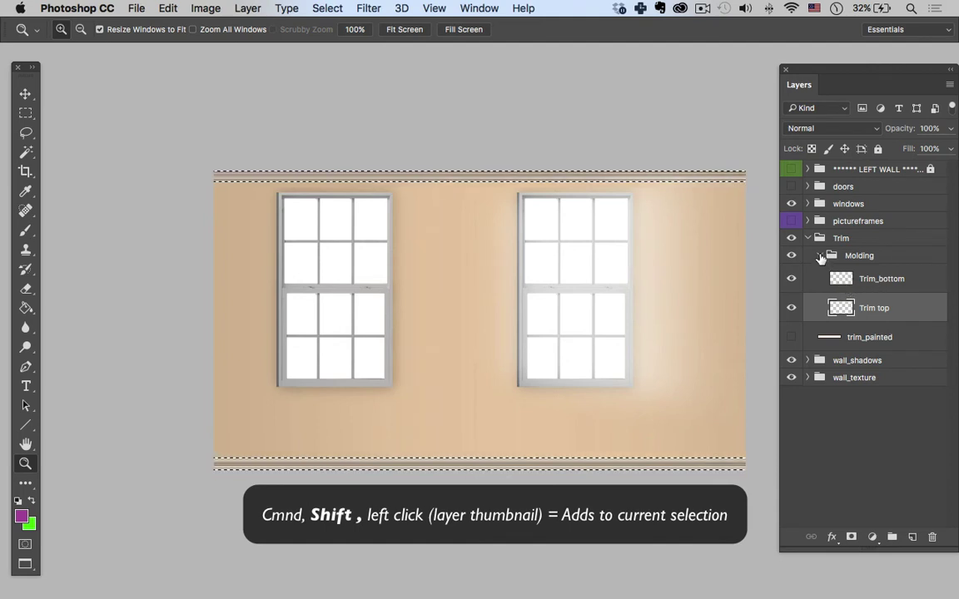
left_click(820, 256)
Add the left and right window frames to the trim selection, hiding the light glow
left_click(807, 204)
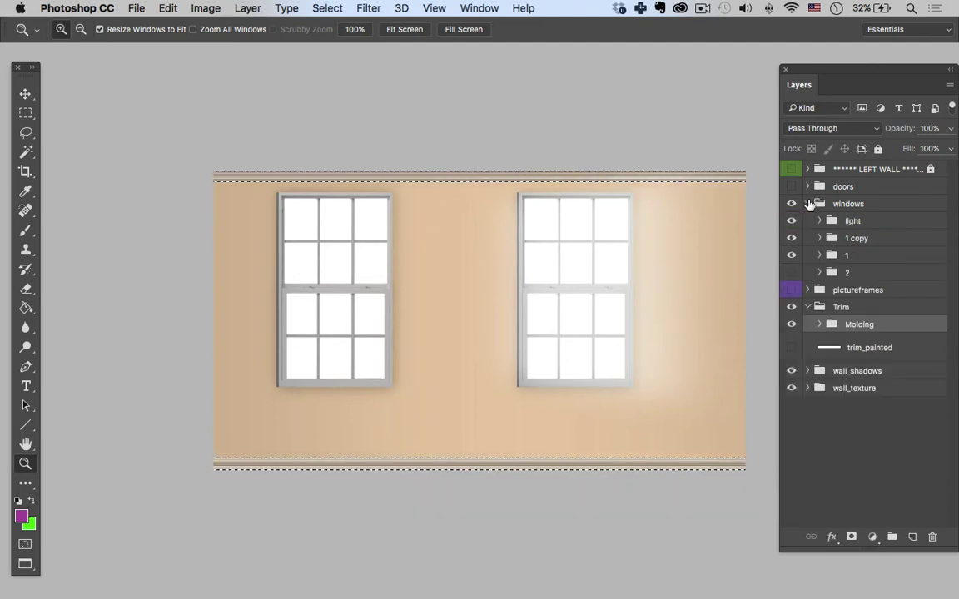
left_click(821, 239)
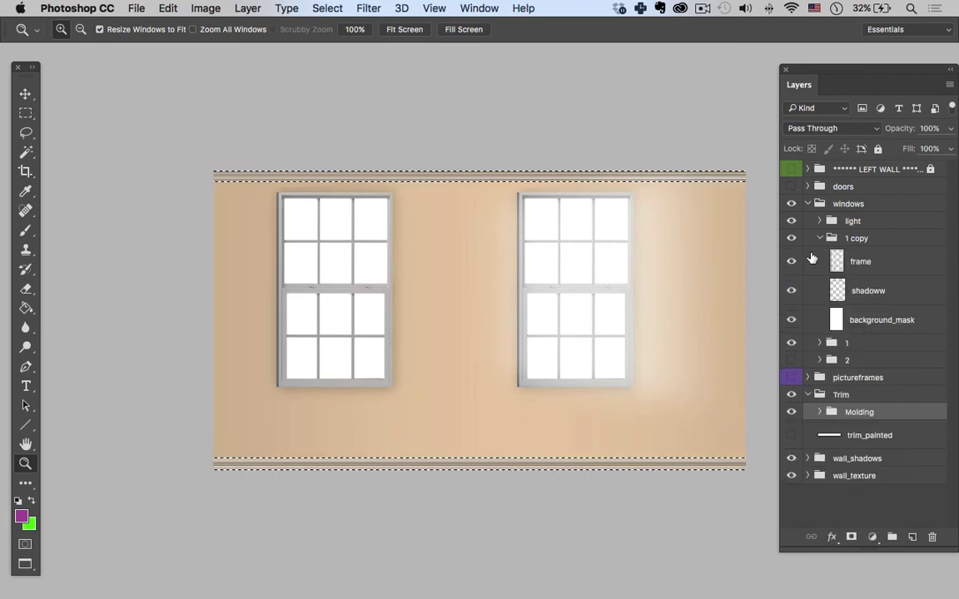
left_click(792, 221)
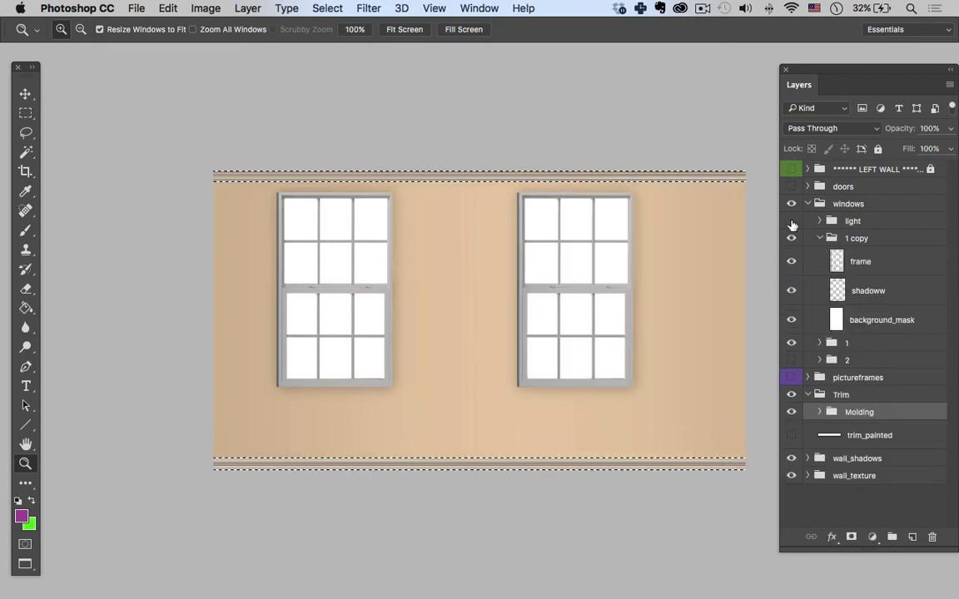
left_click(836, 263, "shift+super")
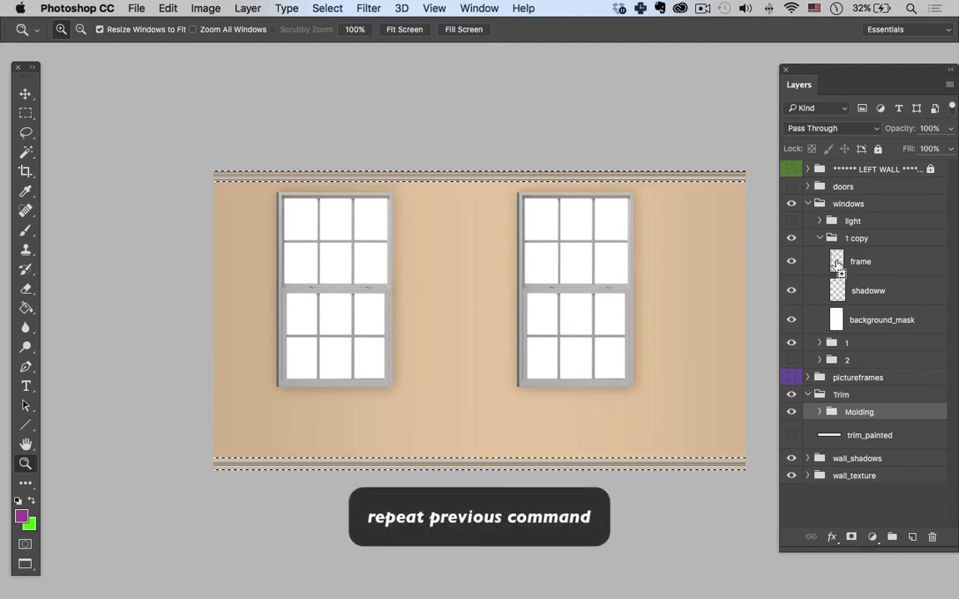
left_click(819, 238)
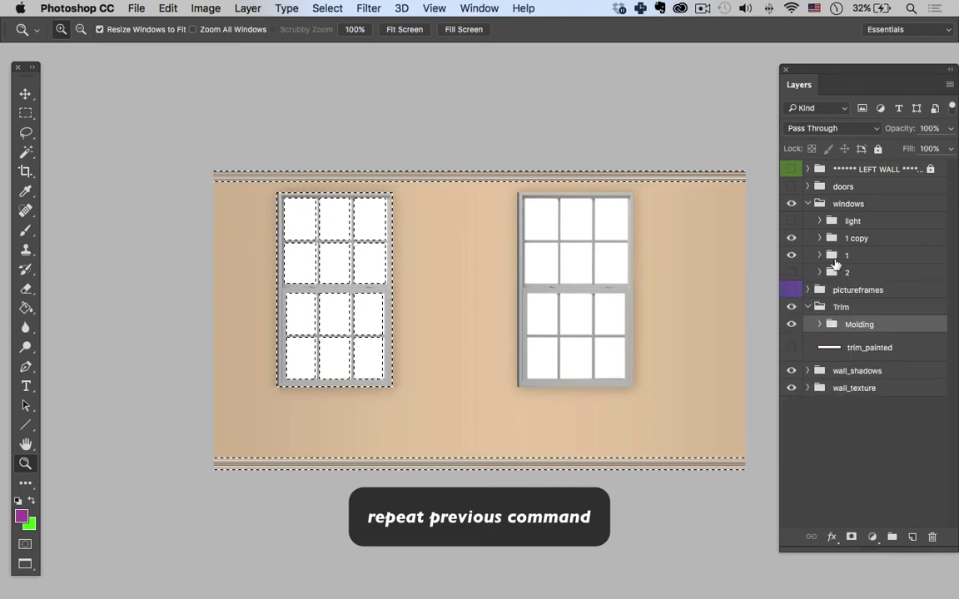
left_click(820, 255)
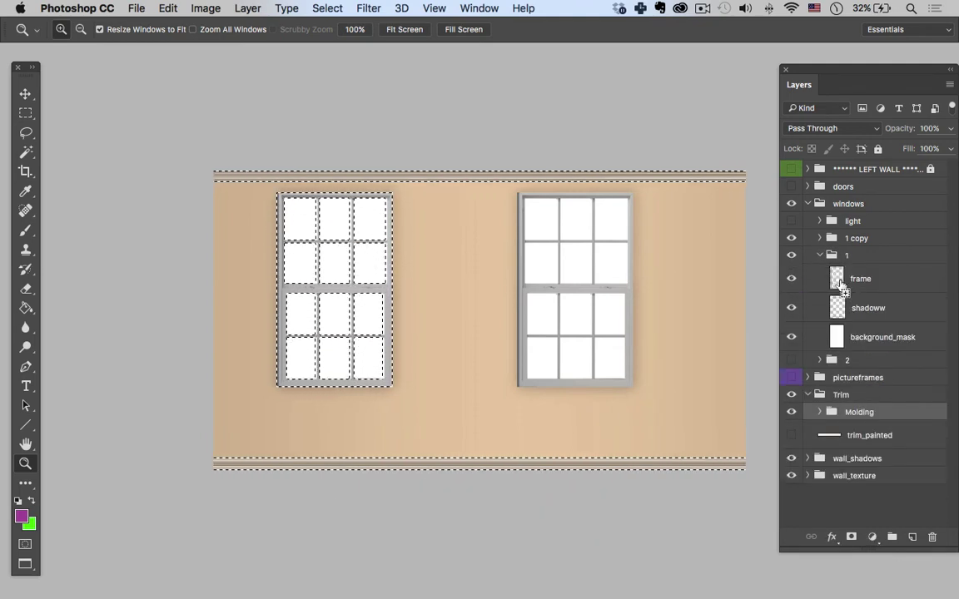
left_click(839, 283, "shift+super")
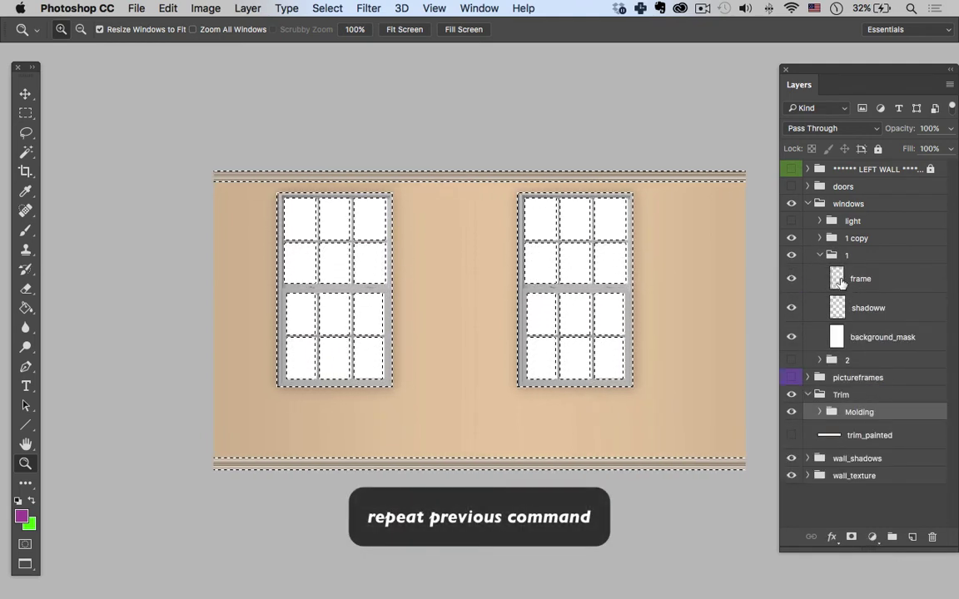
left_click(820, 255)
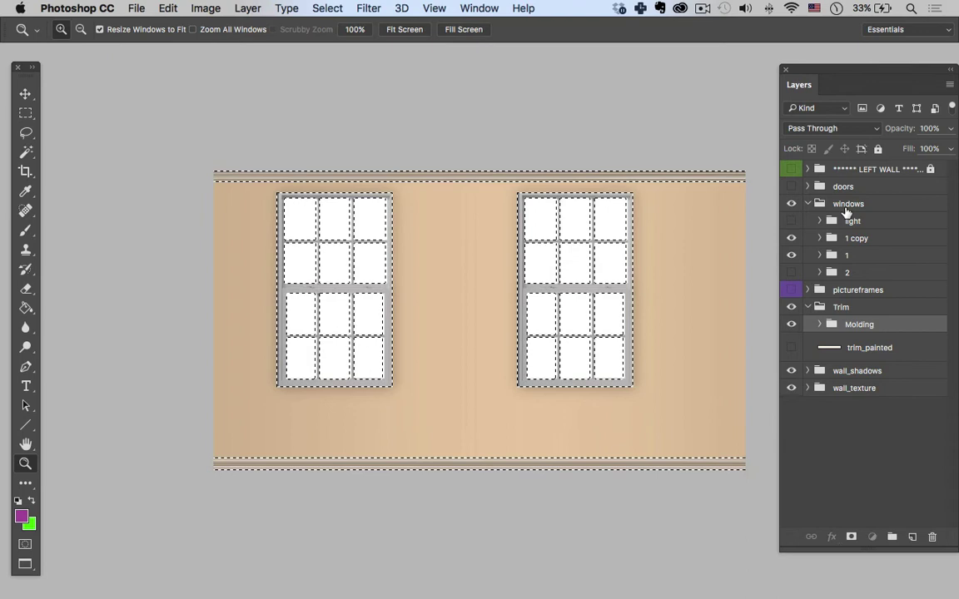
Collapse the windows and Trim groups and add a new empty Layer 1
left_click(816, 203)
left_click(807, 204)
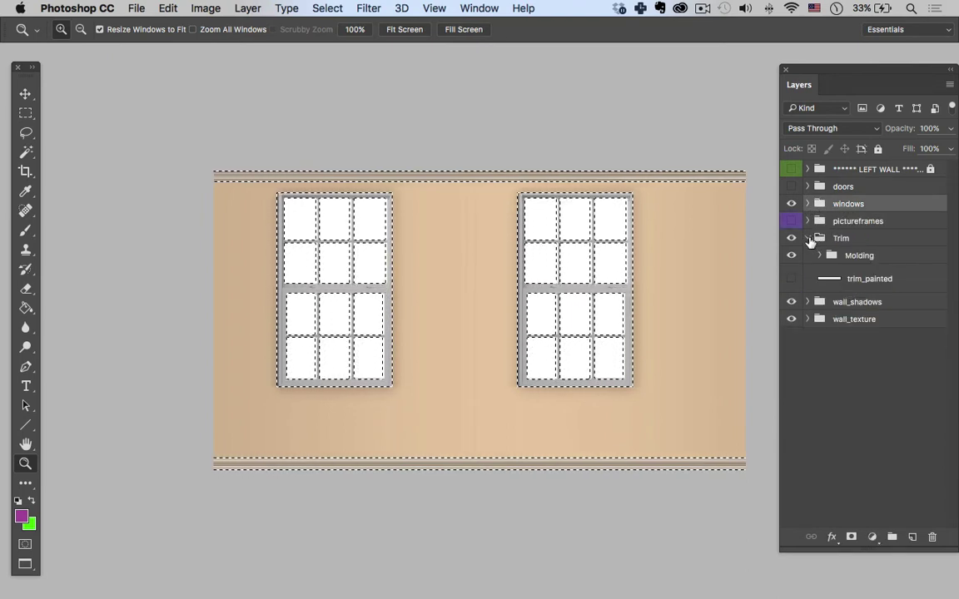
left_click(806, 239)
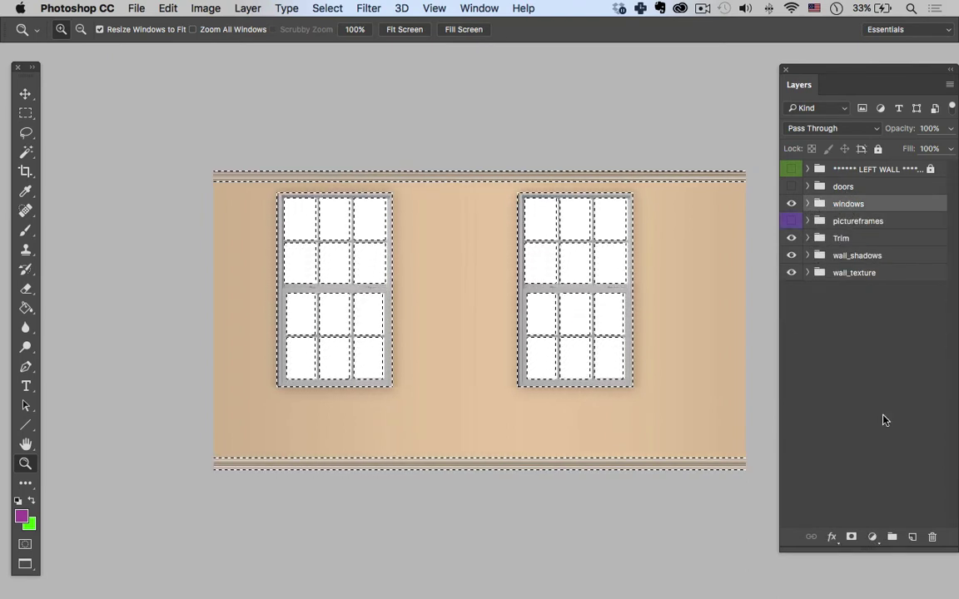
left_click(913, 537)
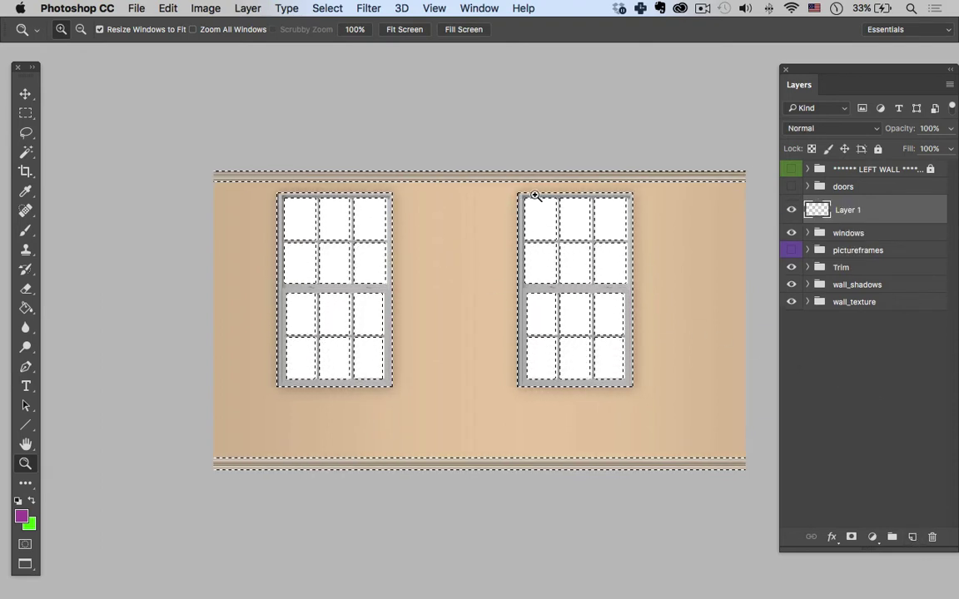
Set the foreground colour to brown 866635 in the Color Picker
left_click(21, 516)
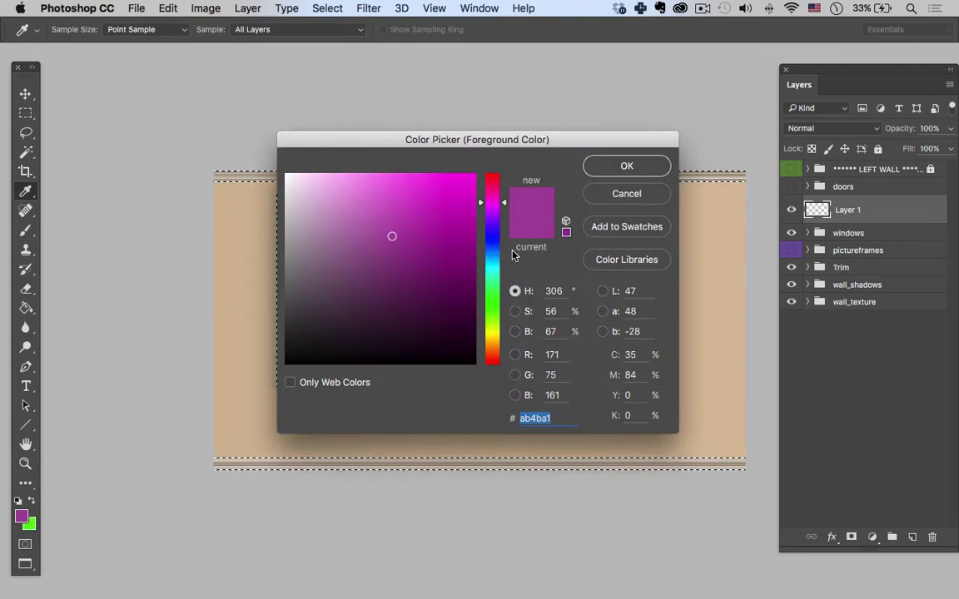
left_click(493, 344)
left_click(493, 348)
mouse_move(443, 296)
left_mouse_down()
mouse_move(456, 278)
mouse_move(458, 297)
mouse_move(455, 270)
mouse_move(394, 243)
mouse_move(399, 265)
left_mouse_up()
left_click(440, 254)
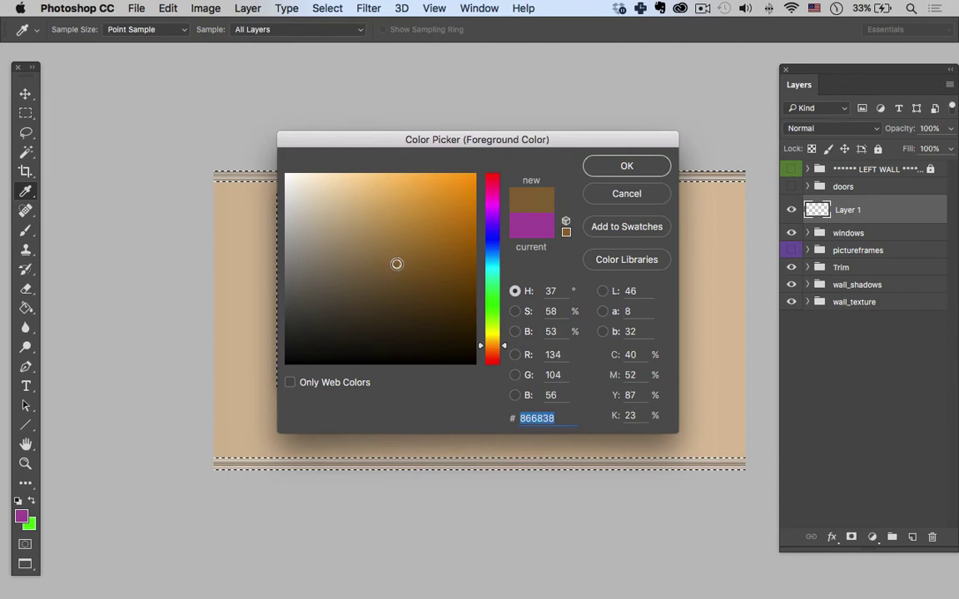
left_click(626, 167)
key("z")
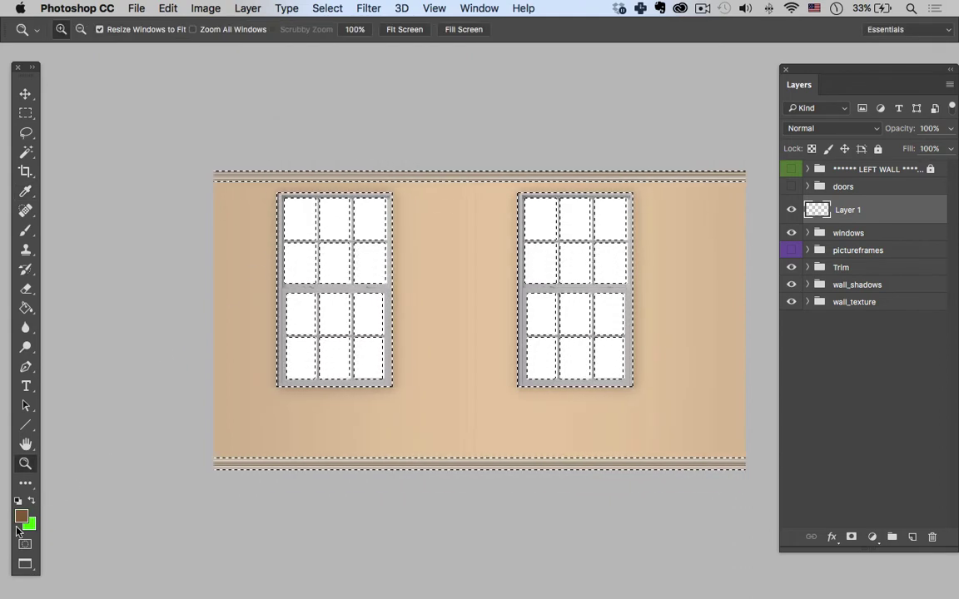
Paint-bucket fill the trim and window frame selection on Layer 1 with brown 866635
left_click(26, 309)
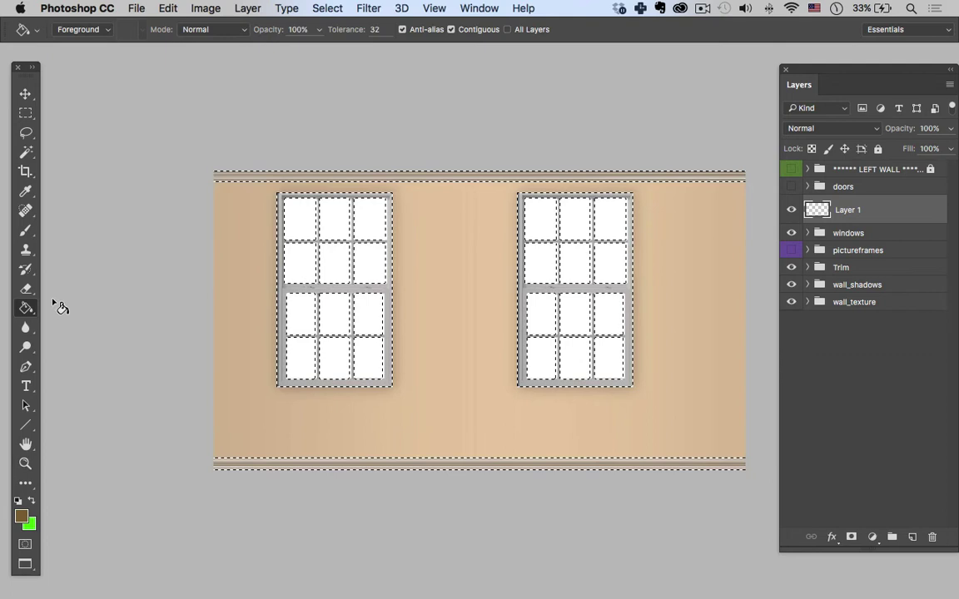
left_click(385, 178)
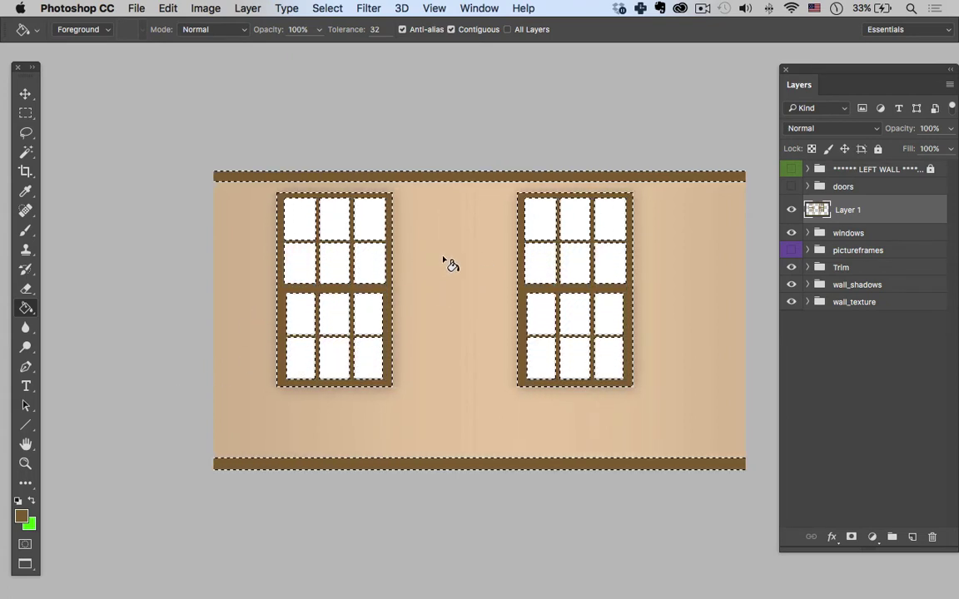
Zoom in on the top trim and rename Layer 1 to 'color'
key("z")
left_click(425, 177)
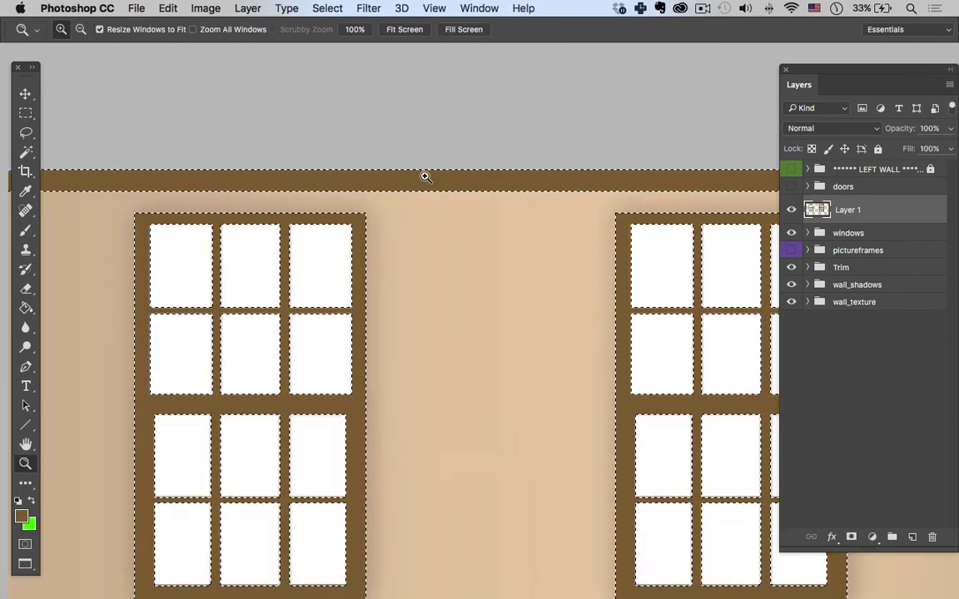
left_click(427, 175)
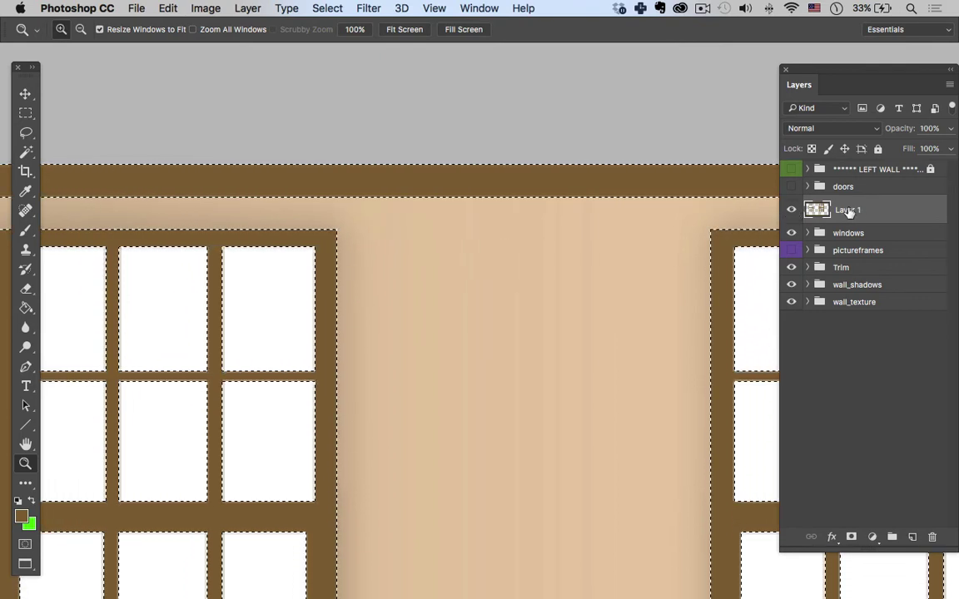
double_click(848, 210)
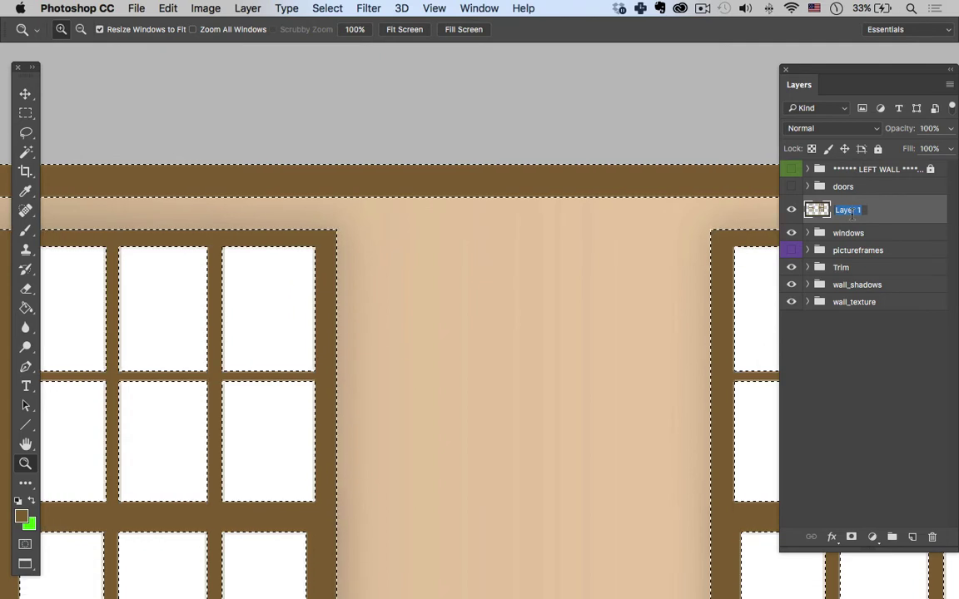
type("color")
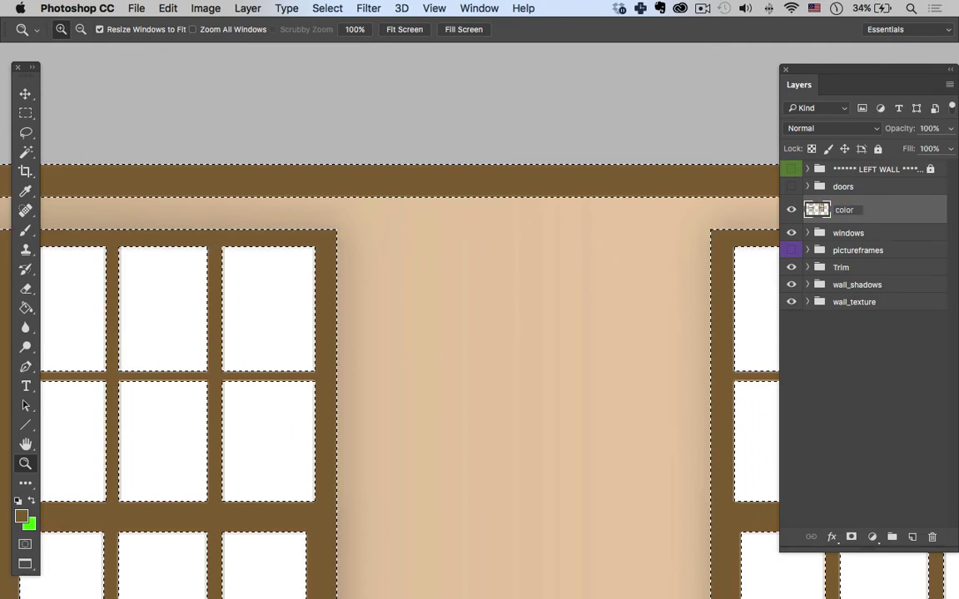
left_click(851, 234)
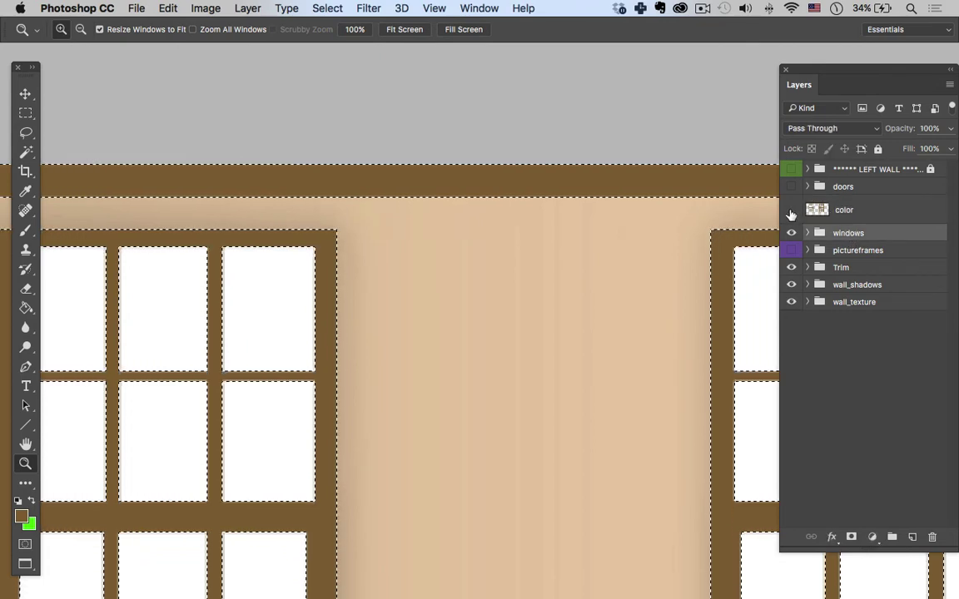
Toggle the color layer's visibility to compare the trim, leaving it visible and selected
left_click(791, 214)
left_click(790, 214)
left_click(792, 213)
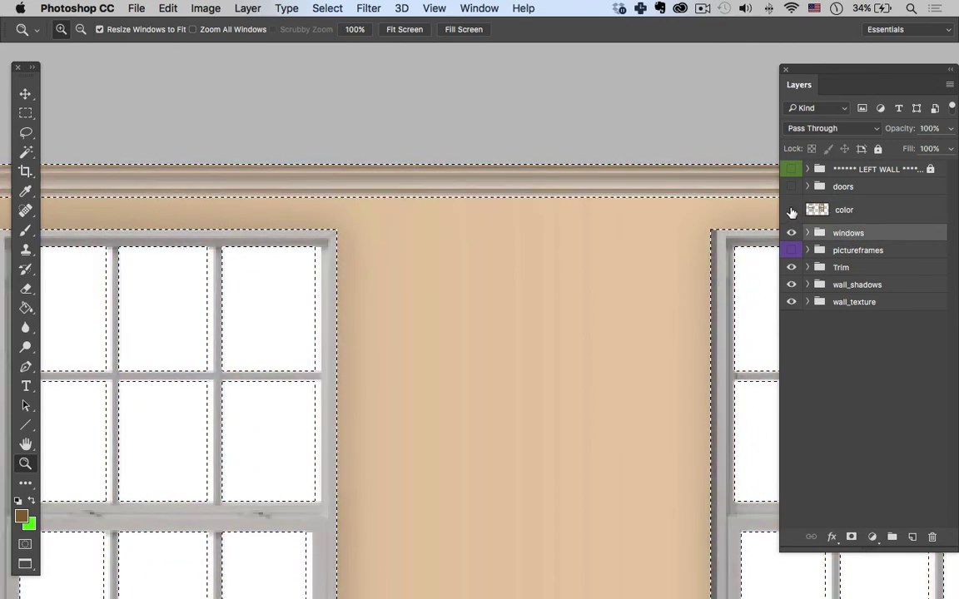
left_click(792, 213)
left_click(791, 213)
left_click(792, 213)
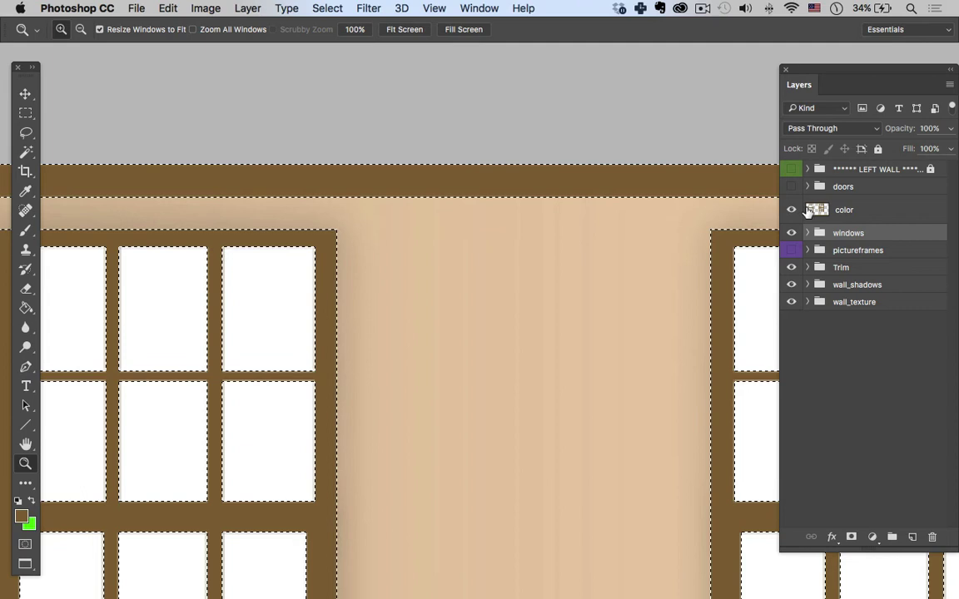
left_click(845, 212)
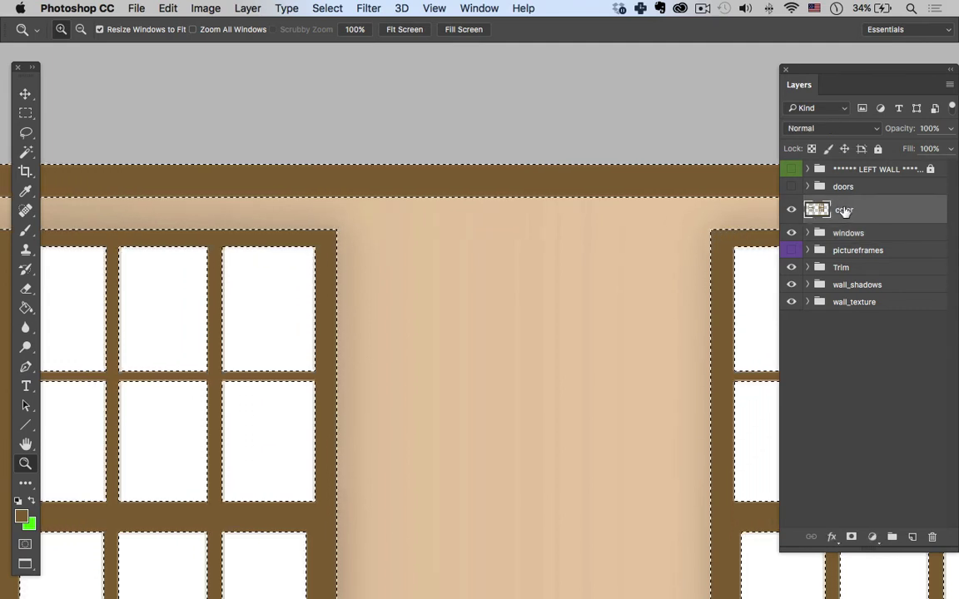
Set the color layer's blend mode to Color and zoom out to view the wall
left_click(823, 130)
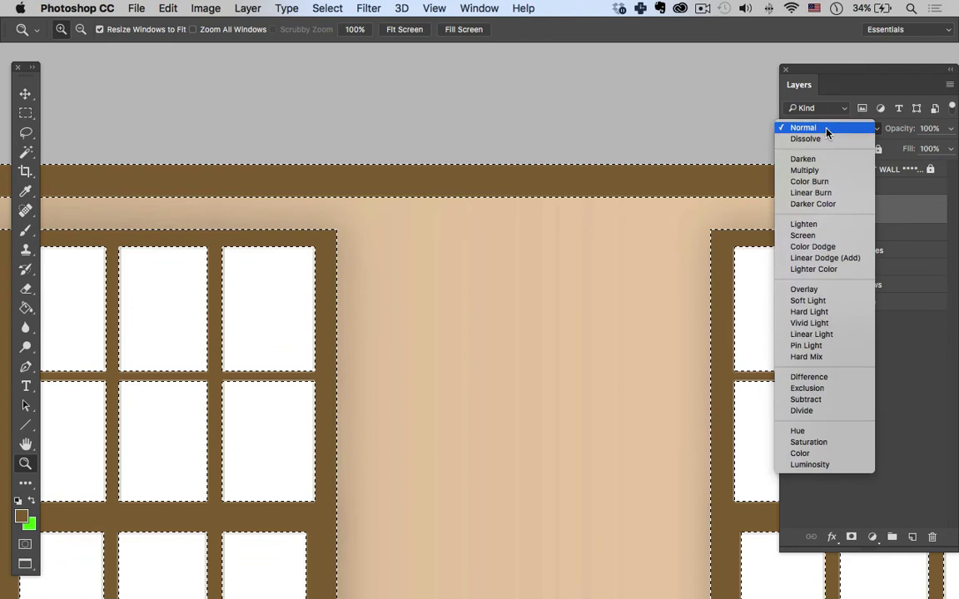
left_click(801, 455)
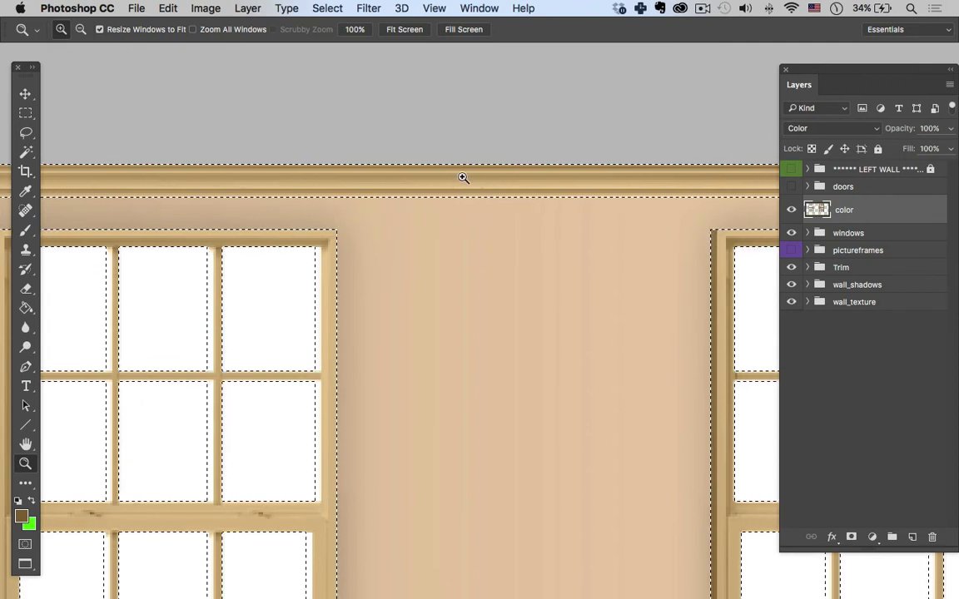
left_click(473, 223, "alt")
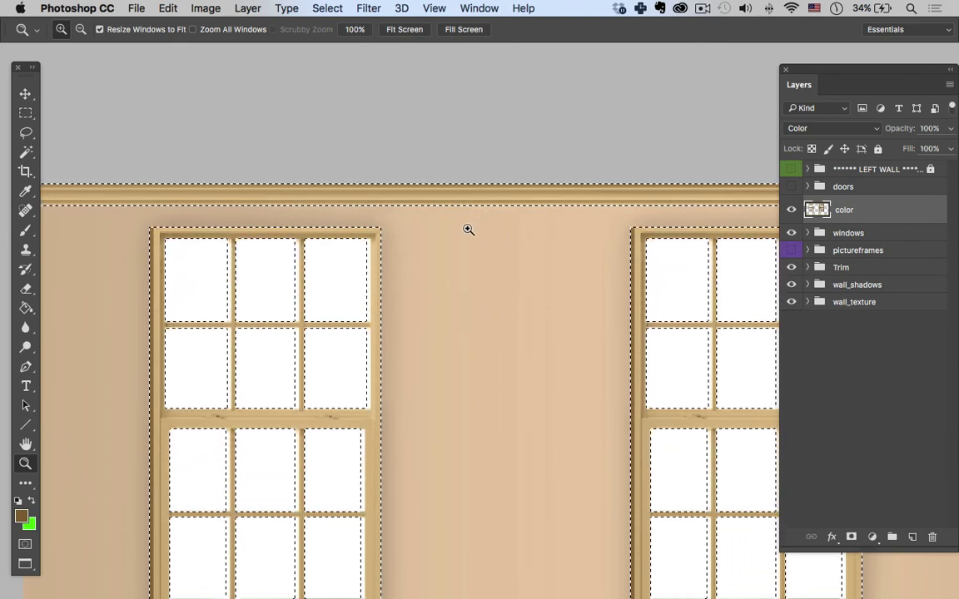
left_click(23, 517)
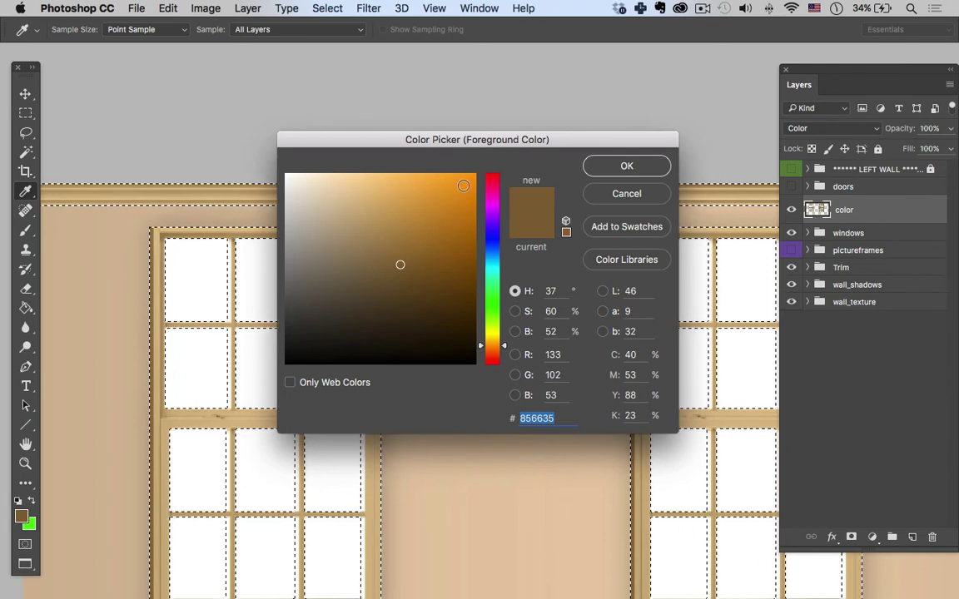
left_click(612, 196)
left_click(845, 233)
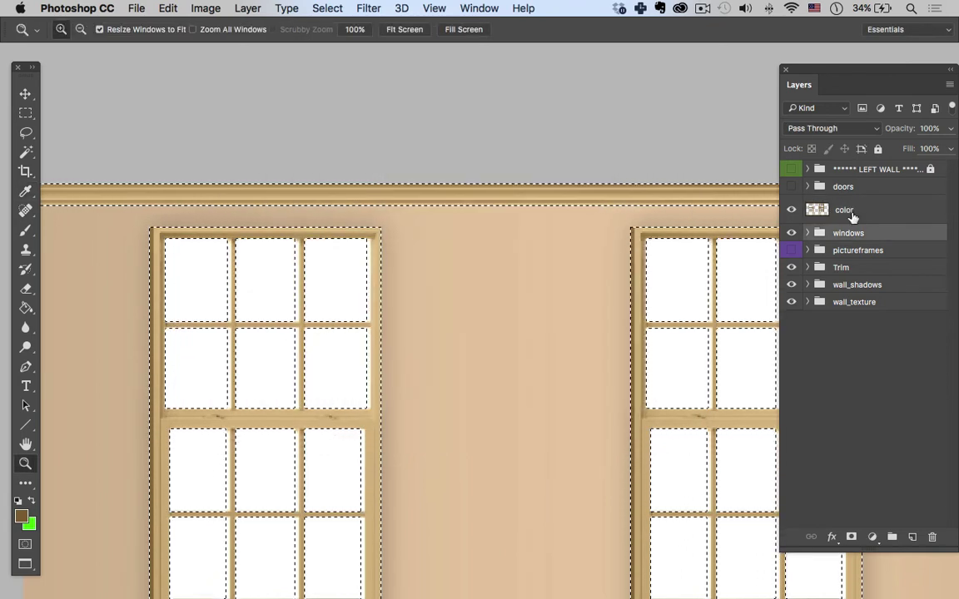
Add a Curves adjustment layer and lower the curve to darken the trim to deeper brown
left_click(873, 541)
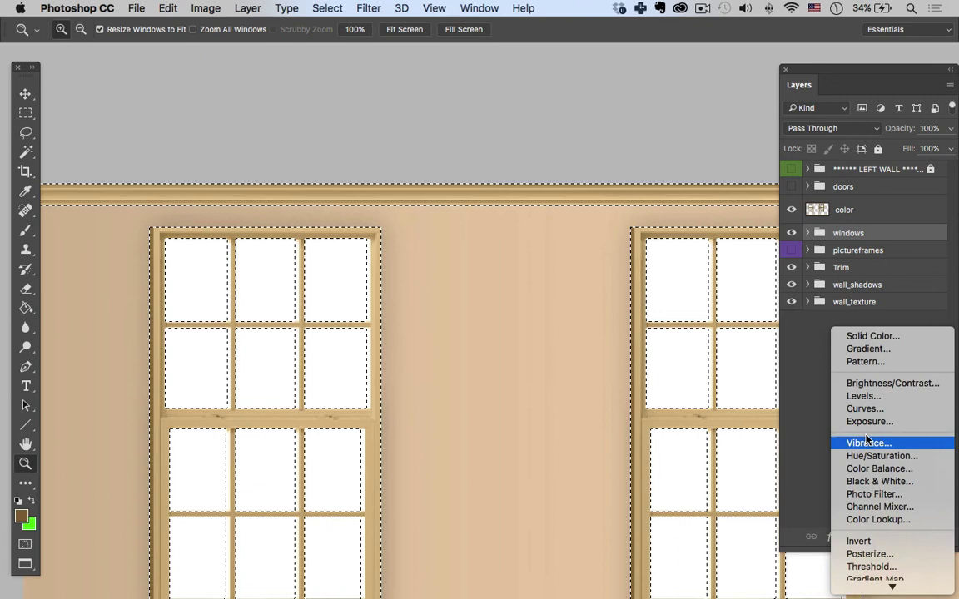
left_click(865, 409)
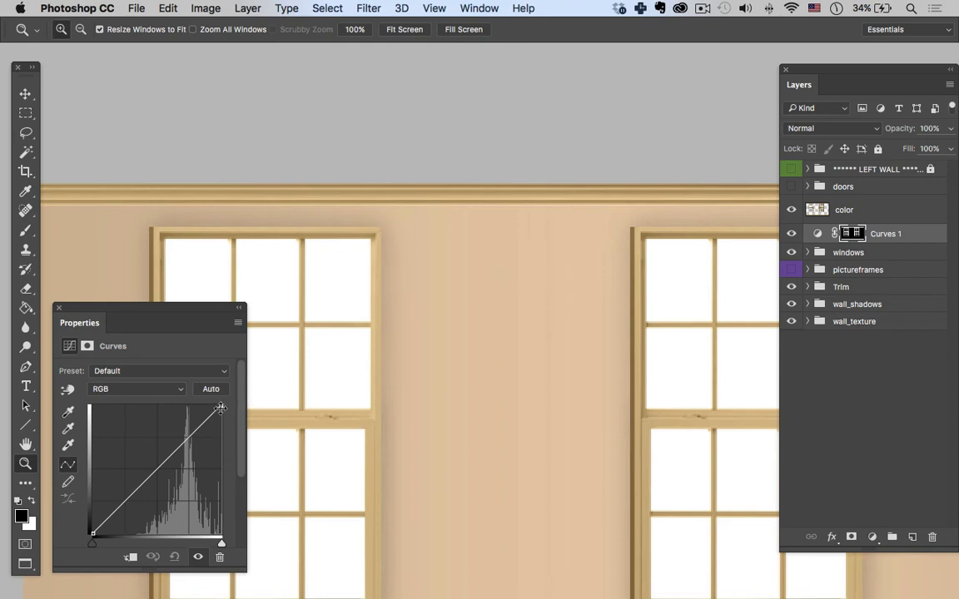
left_click_drag(221, 407, 238, 437)
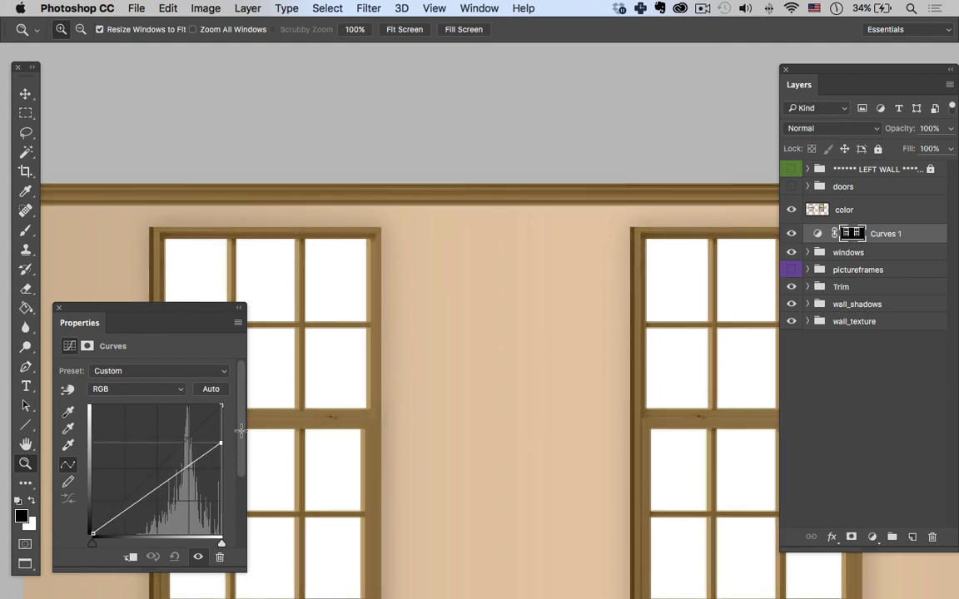
left_click_drag(139, 307, 419, 254)
left_click(338, 266)
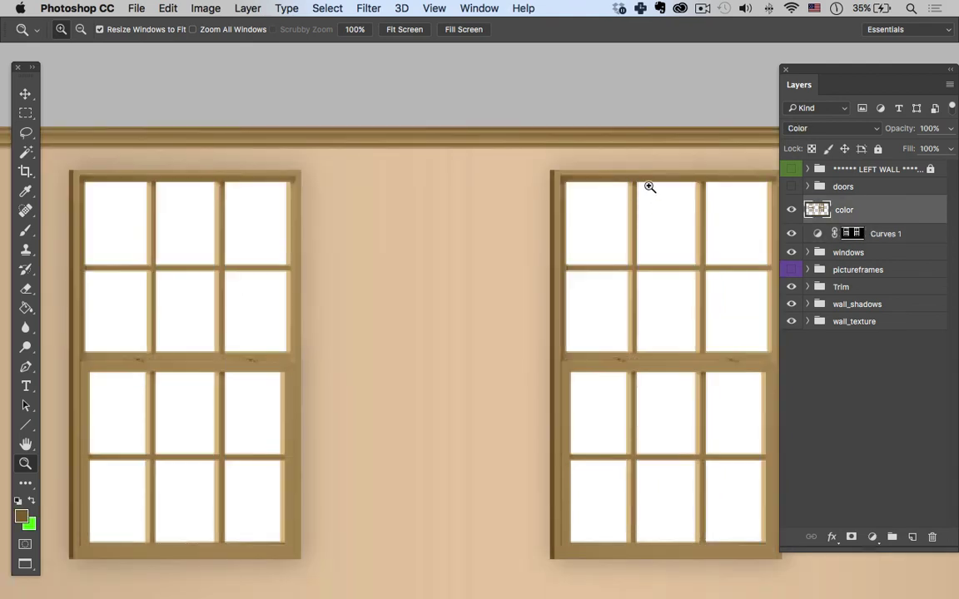
Zoom out to the whole wall and save the left-wall document
key("alt")
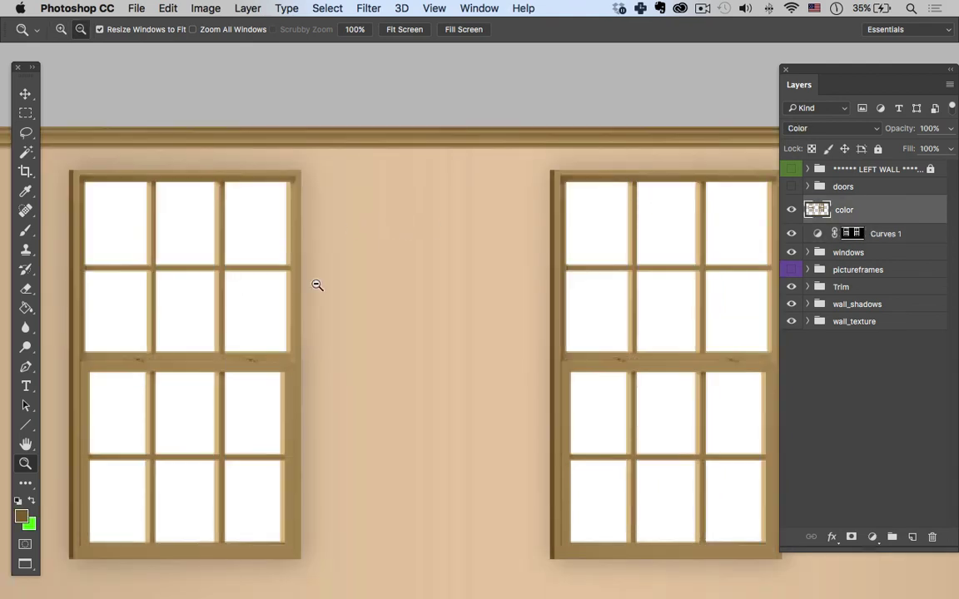
left_click(341, 290, "alt")
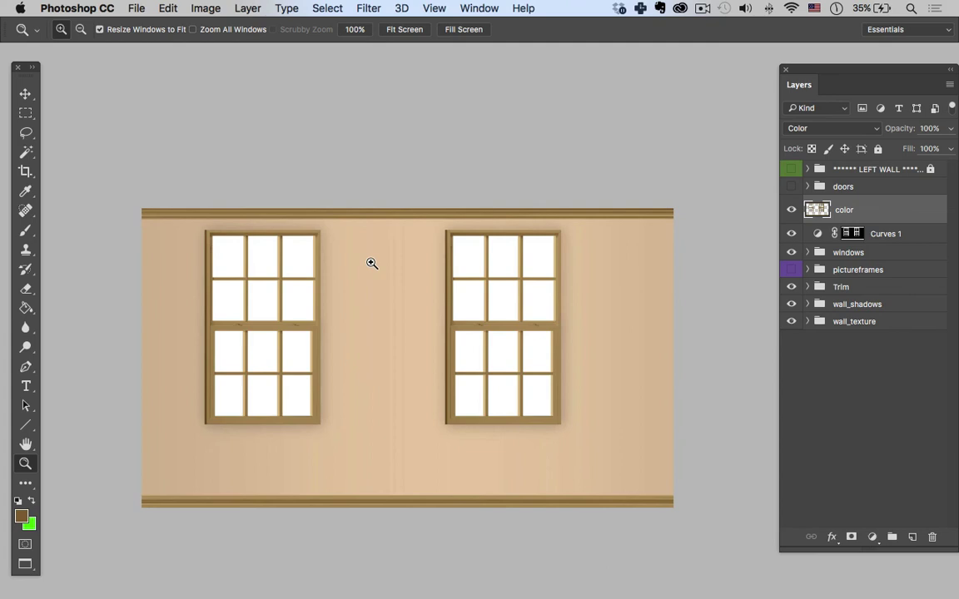
key("super+s")
Switch to the Living room template to view the brown trim and window frames
key("ctrl+Tab")
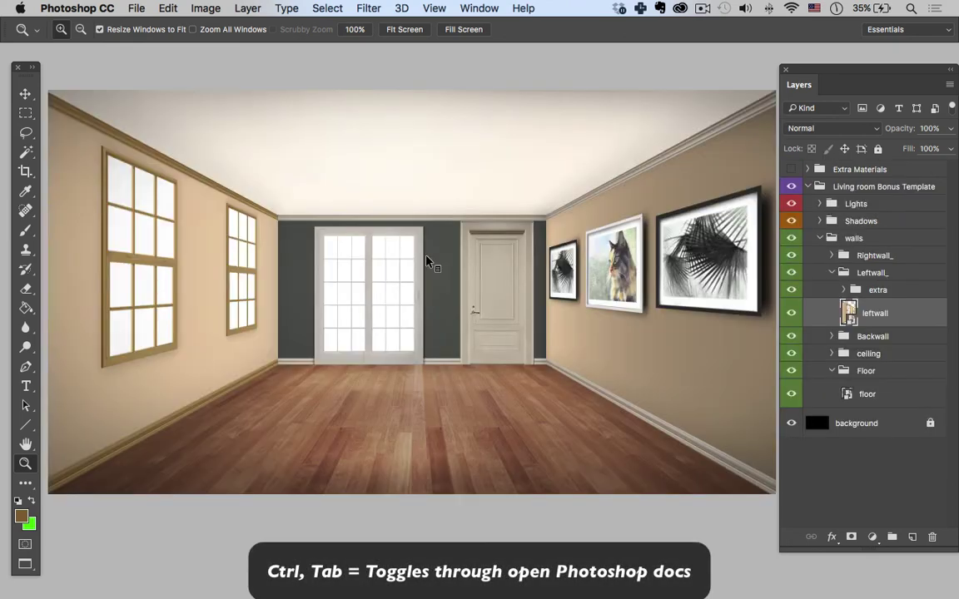